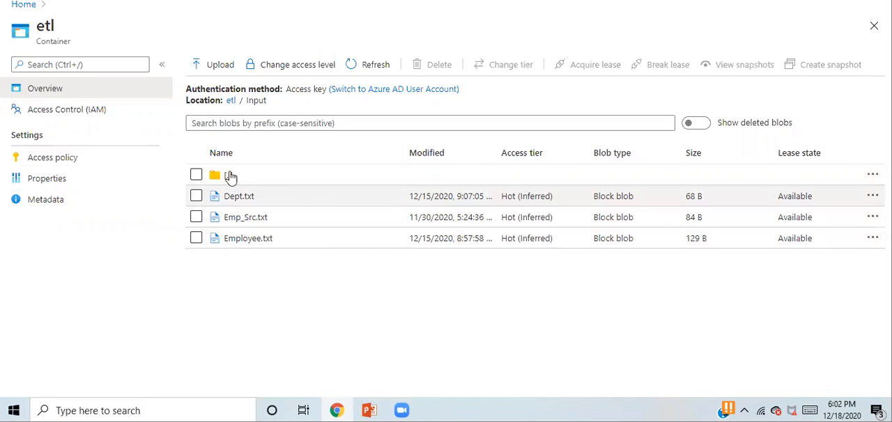
- Switch from the storage container to Data Factory, create a new blank pipeline and hide its properties pane
{"action": "left_click", "coordinate": [231, 100]}
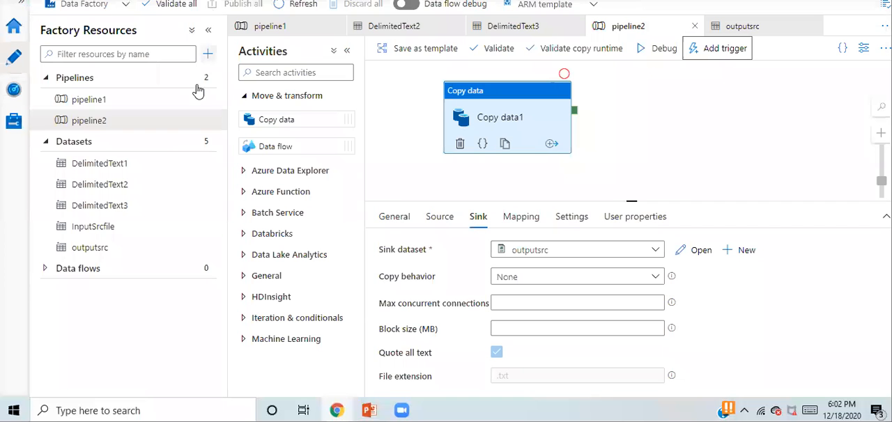
{"action": "left_click", "coordinate": [207, 54]}
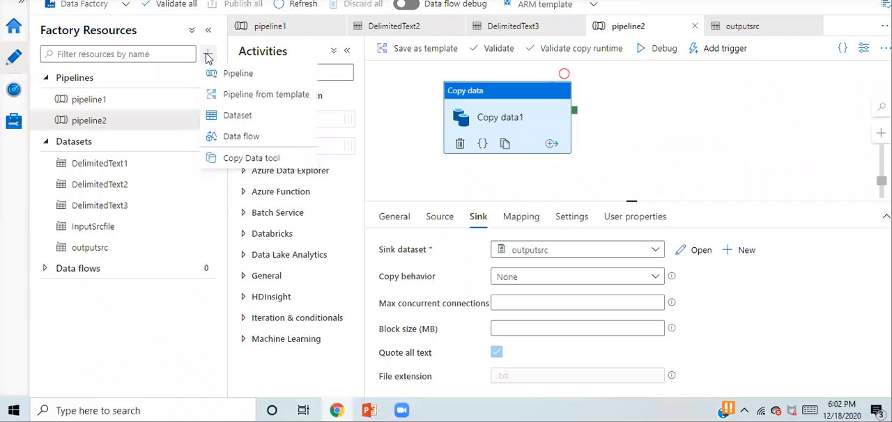
{"action": "left_click", "coordinate": [241, 76]}
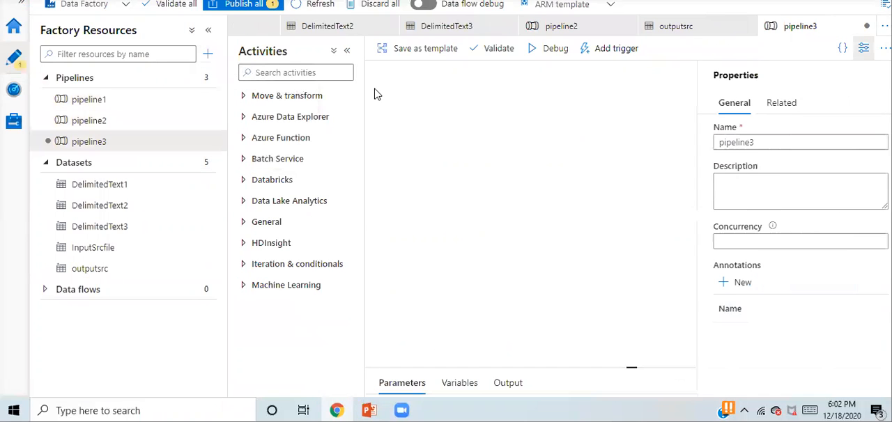
{"action": "left_click", "coordinate": [864, 48]}
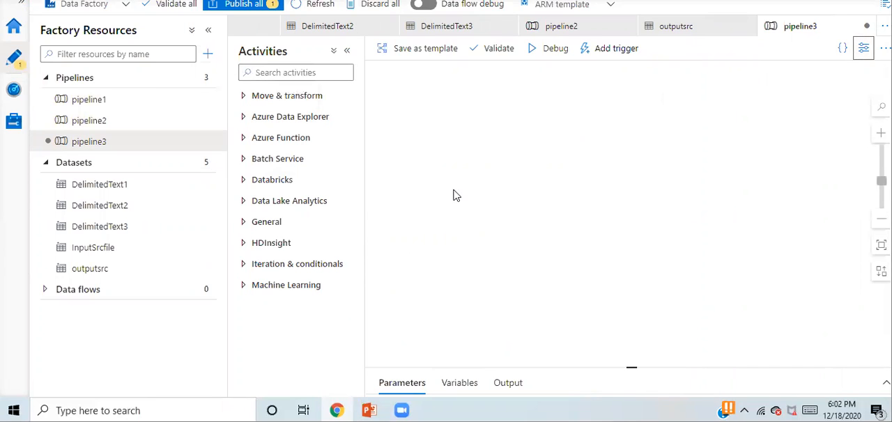
- Open Notepad, write the lines "Source DS", "Target DS" and, after a gap, "Pipeline", and minimize it
{"action": "key", "text": "super+r"}
{"action": "key", "text": "Return"}
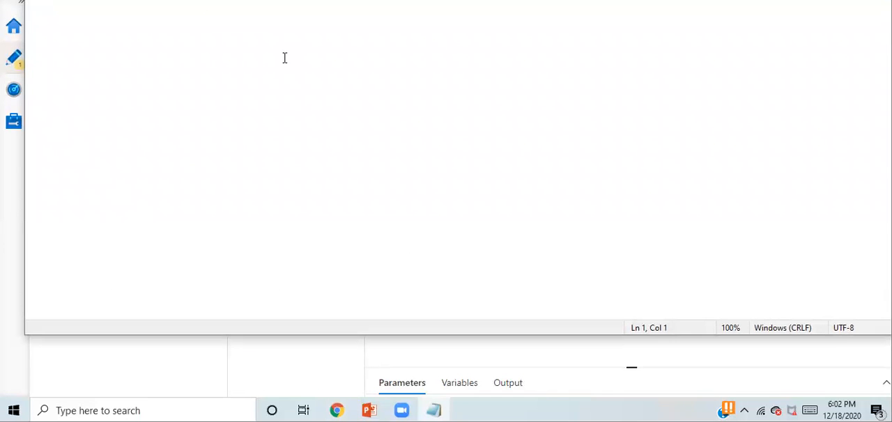
{"action": "left_click_drag", "start_coordinate": [446, 0], "coordinate": [447, 6]}
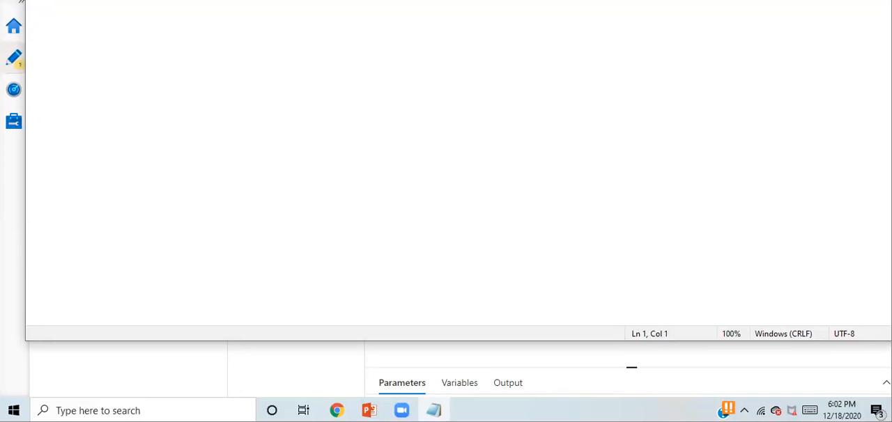
{"action": "left_click_drag", "start_coordinate": [205, 0], "coordinate": [251, 73]}
{"action": "type", "text": "S"}
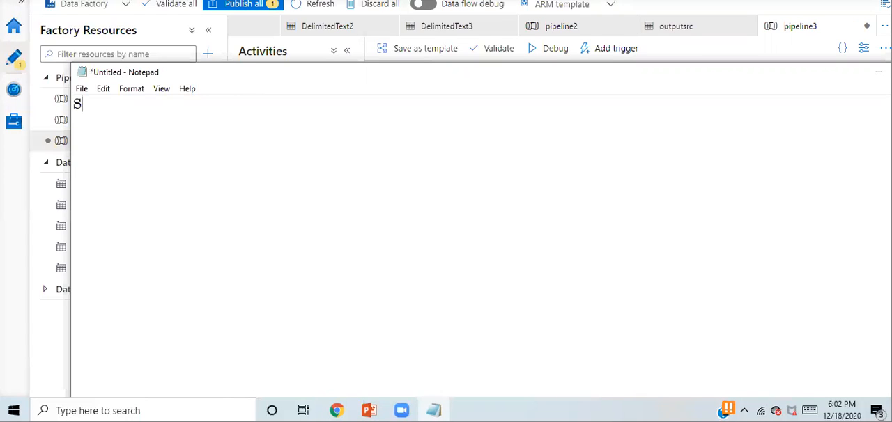
{"action": "type", "text": "ource DS "}
{"action": "type", "text": "Target DS   "}
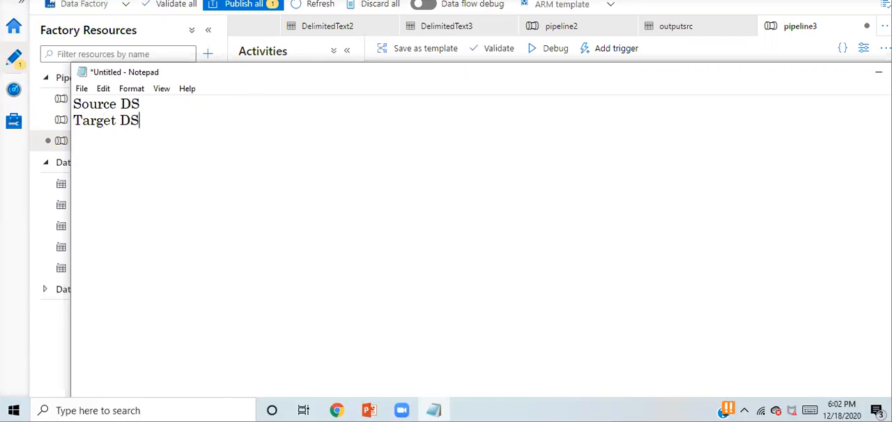
{"action": "type", "text": "Pipeline"}
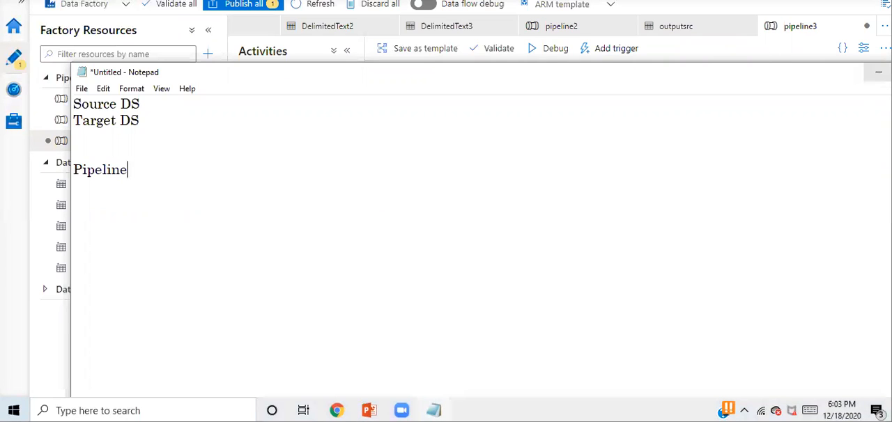
{"action": "left_click", "coordinate": [877, 72]}
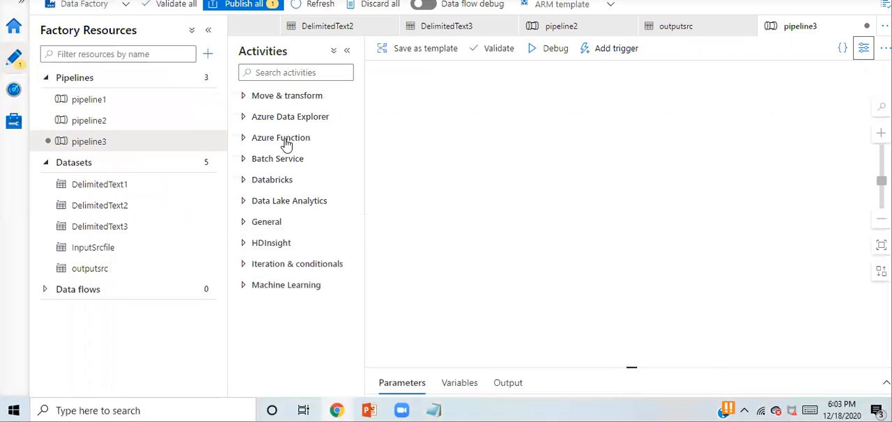
- Add a Copy data activity to the pipeline canvas and show its source settings
{"action": "left_click", "coordinate": [243, 98]}
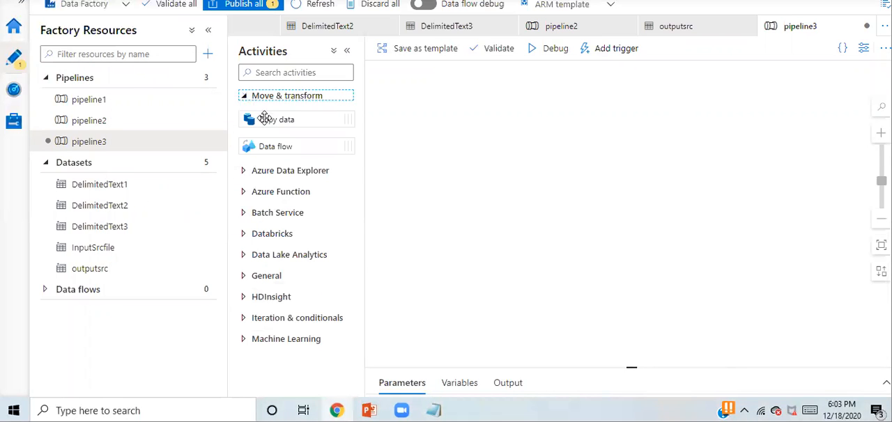
{"action": "left_click_drag", "start_coordinate": [264, 119], "coordinate": [507, 114]}
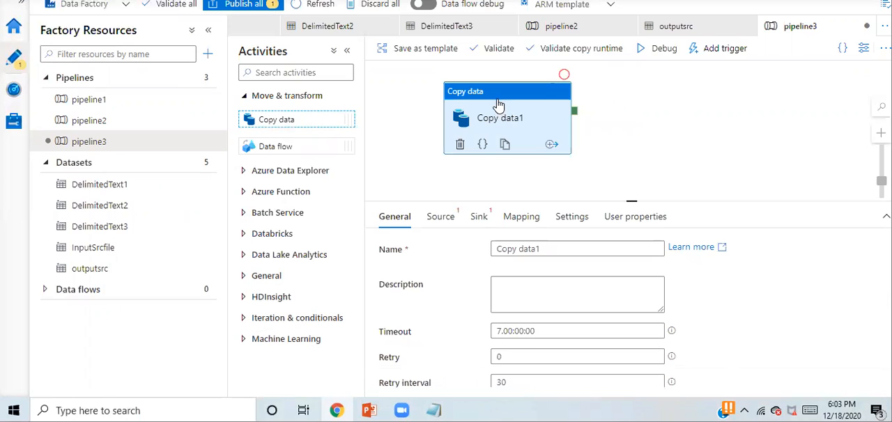
{"action": "left_click", "coordinate": [441, 226]}
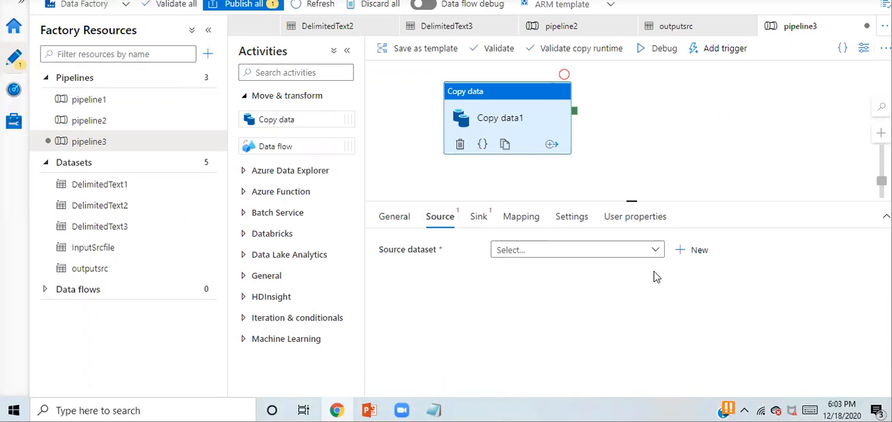
- Start a new source dataset on Azure Blob Storage in DelimitedText format and name it Inputempsrc
{"action": "left_click", "coordinate": [699, 250]}
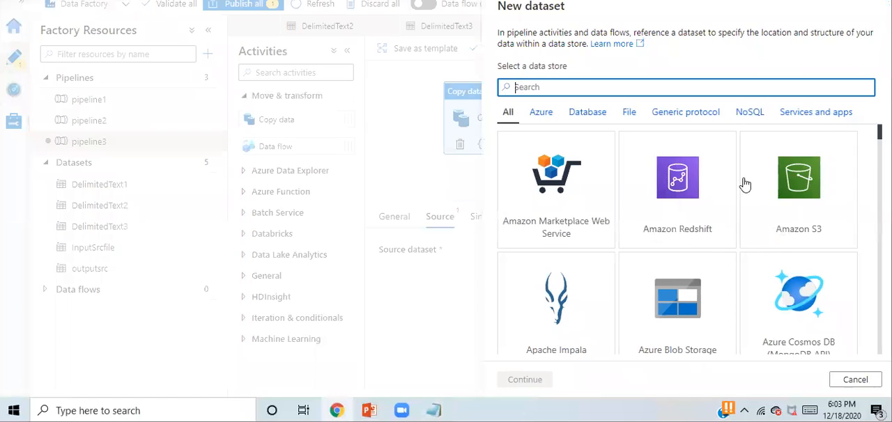
{"action": "double_click", "coordinate": [697, 322]}
{"action": "double_click", "coordinate": [811, 104]}
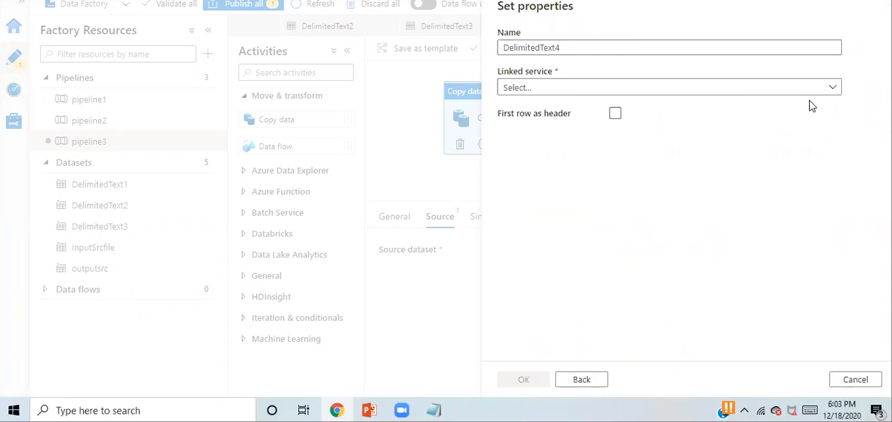
{"action": "left_click_drag", "start_coordinate": [579, 46], "coordinate": [501, 47]}
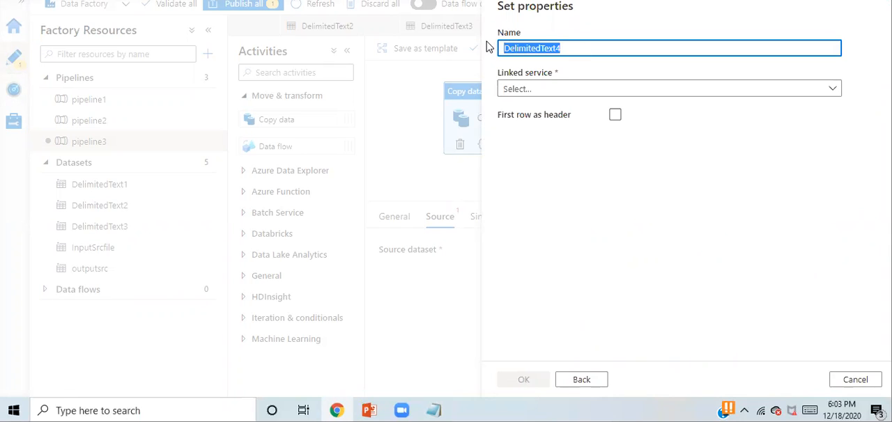
{"action": "type", "text": "I"}
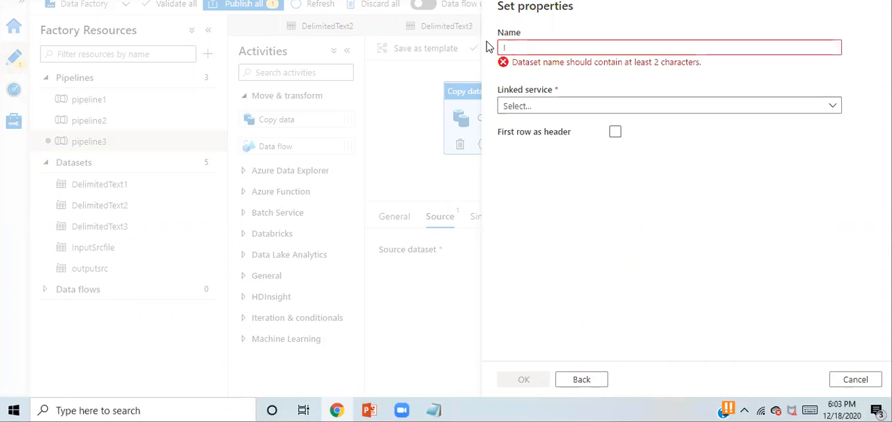
{"action": "type", "text": "nputempsrc"}
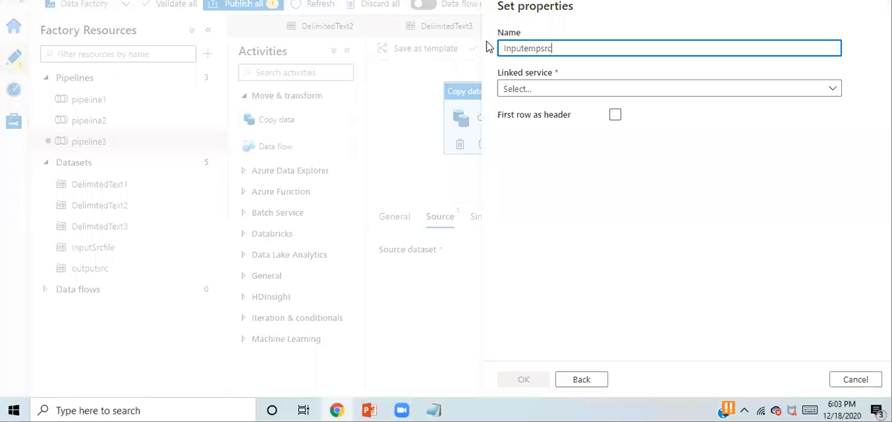
- Create a new Azure Blob Storage linked service for the source dataset with the Free Trial subscription and storage account firststorageaccount451
{"action": "left_click", "coordinate": [602, 89]}
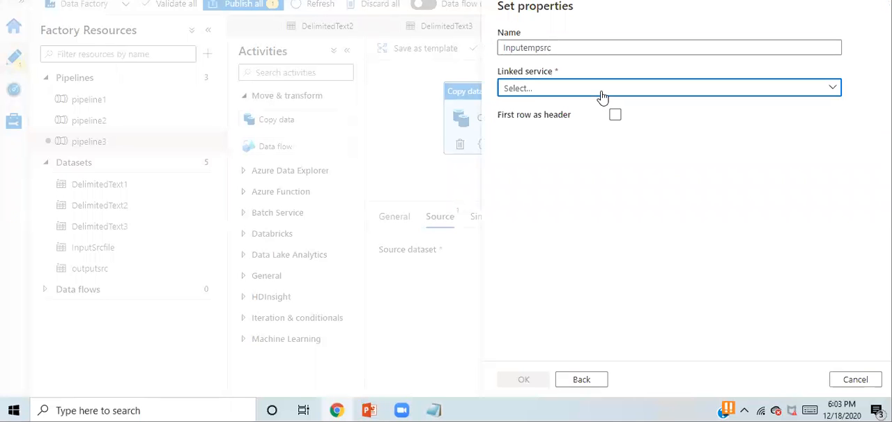
{"action": "left_click", "coordinate": [522, 153]}
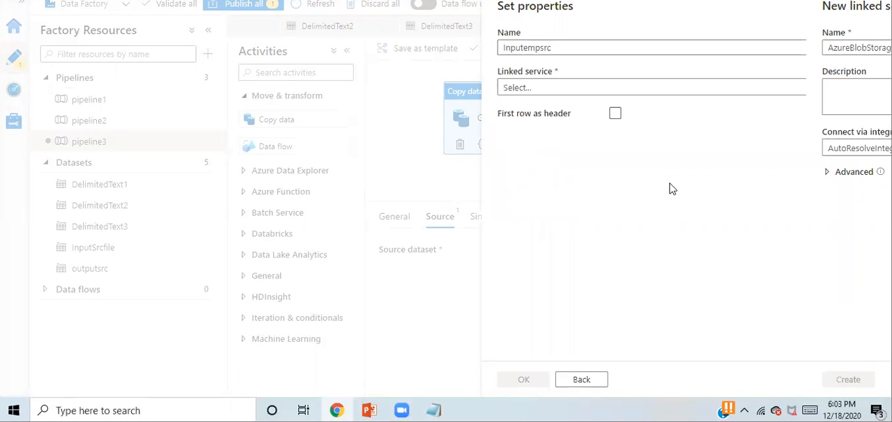
{"action": "scroll", "coordinate": [796, 242], "scroll_direction": "down", "scroll_amount": 5}
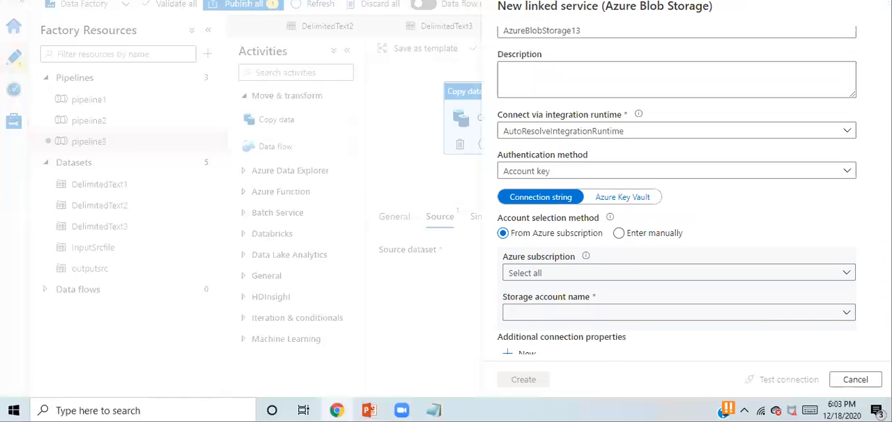
{"action": "left_click", "coordinate": [582, 115]}
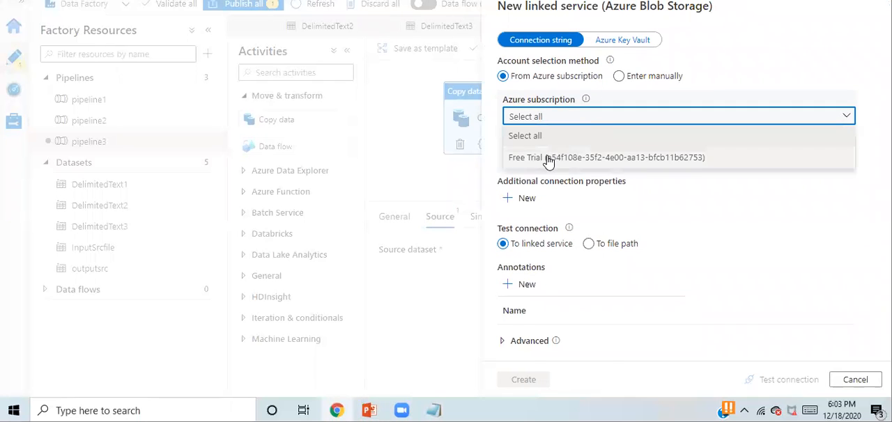
{"action": "left_click", "coordinate": [549, 155]}
{"action": "left_click", "coordinate": [550, 163]}
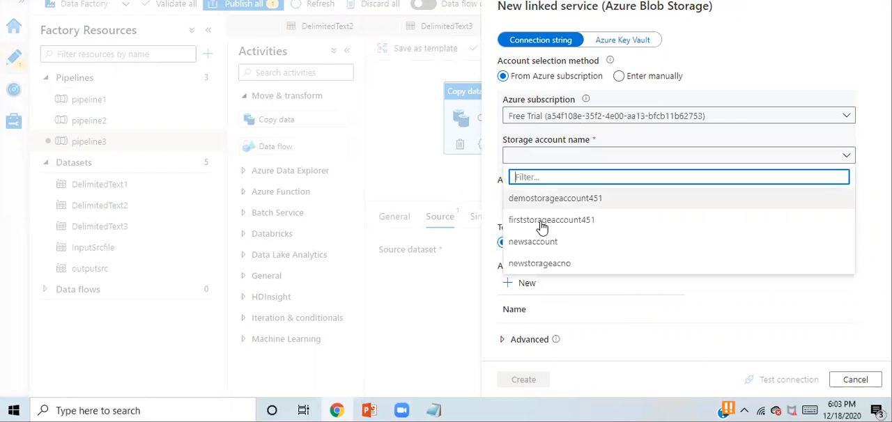
{"action": "left_click", "coordinate": [542, 220]}
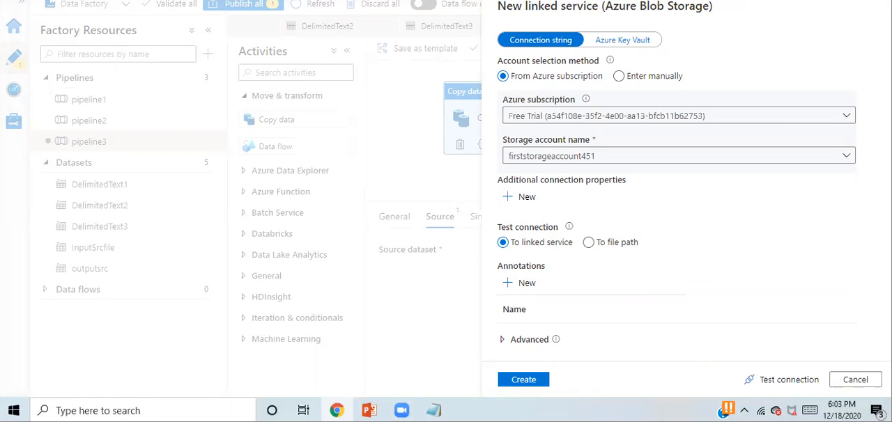
{"action": "left_click", "coordinate": [524, 381]}
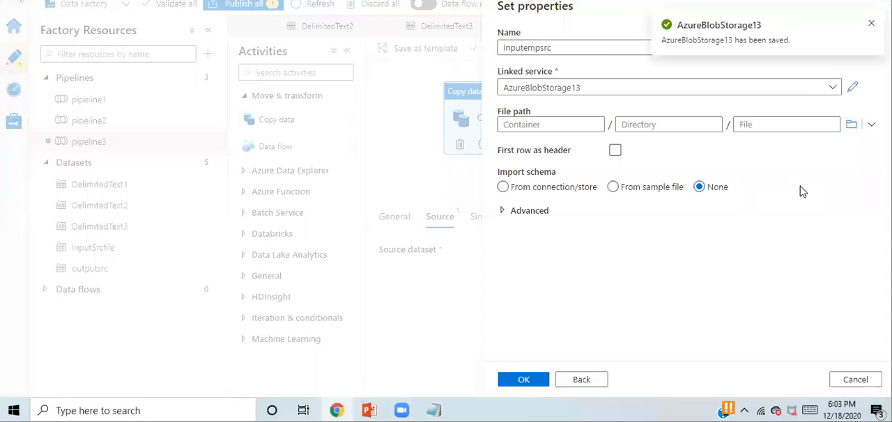
- Set the source dataset's file path to Employee.txt in the etl container's Input folder and save the dataset
{"action": "left_click", "coordinate": [850, 126]}
{"action": "left_click", "coordinate": [562, 88]}
{"action": "double_click", "coordinate": [563, 88]}
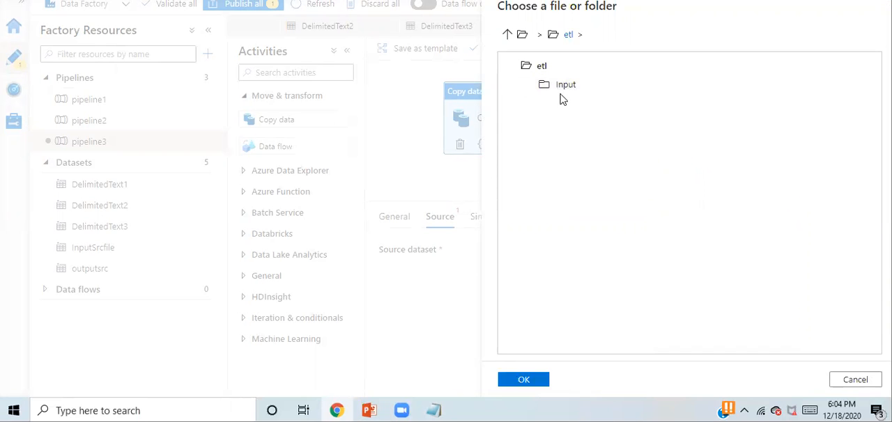
{"action": "double_click", "coordinate": [562, 89]}
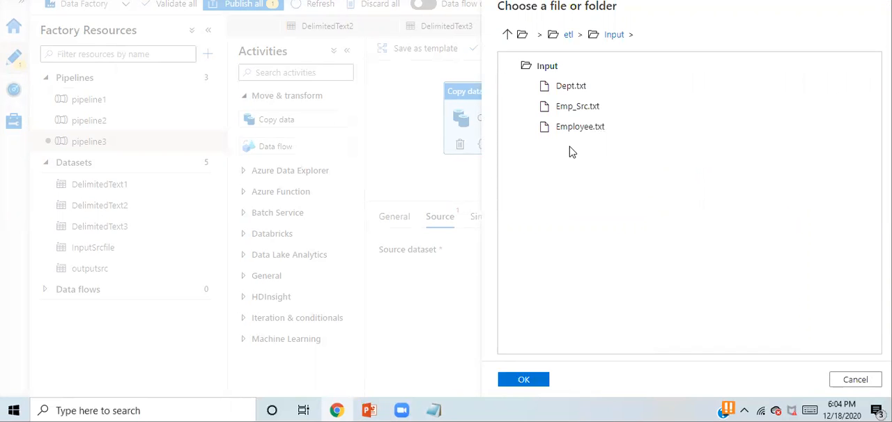
{"action": "left_click", "coordinate": [577, 131]}
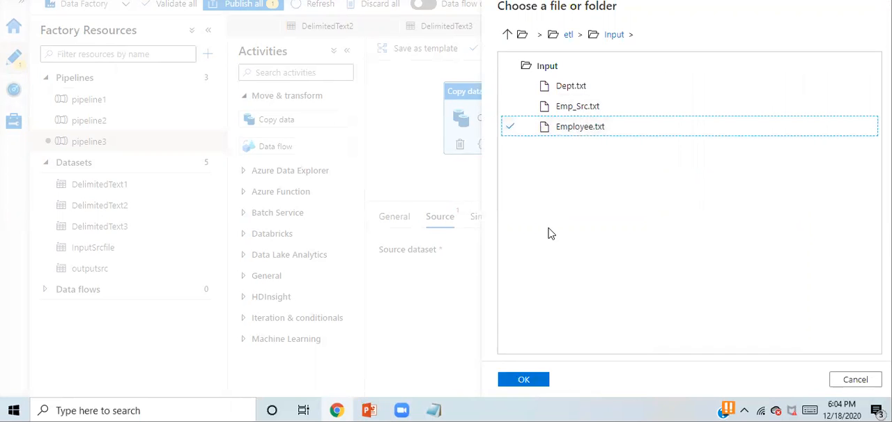
{"action": "left_click", "coordinate": [524, 380]}
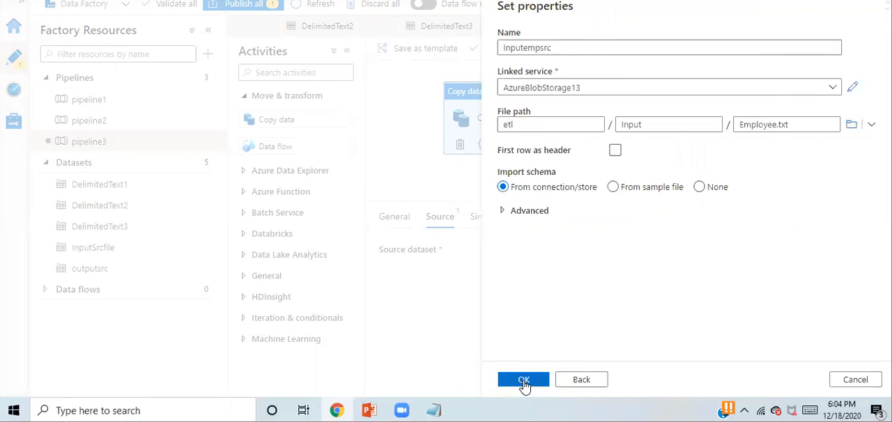
{"action": "left_click", "coordinate": [520, 382]}
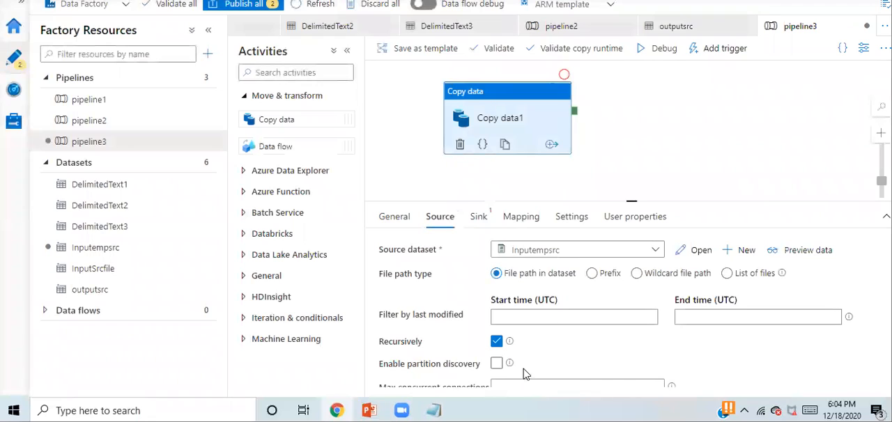
- Start a new sink dataset on Azure Blob Storage in DelimitedText format and name it outputsrcdynamic
{"action": "left_click", "coordinate": [478, 217]}
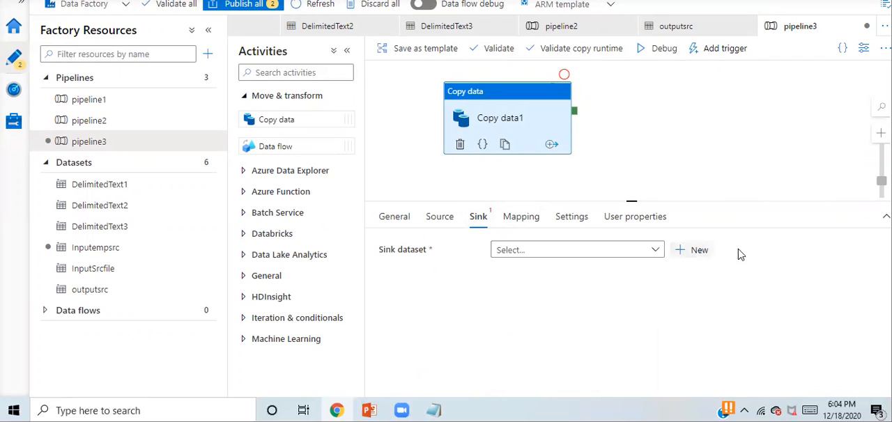
{"action": "left_click", "coordinate": [692, 253]}
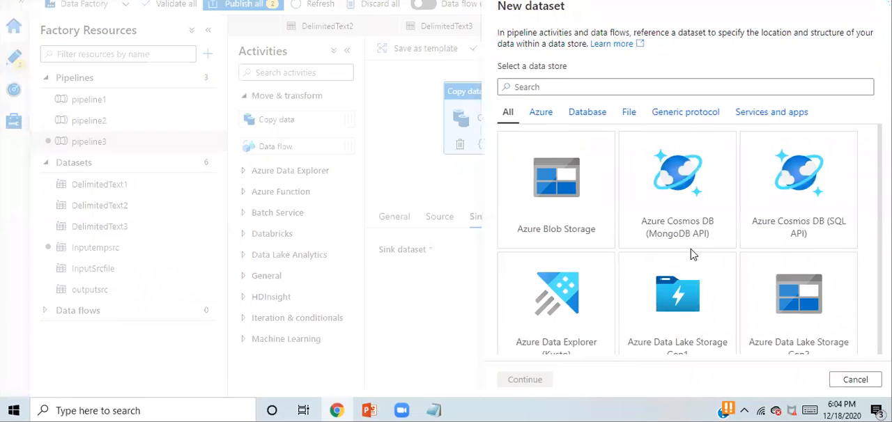
{"action": "double_click", "coordinate": [564, 208]}
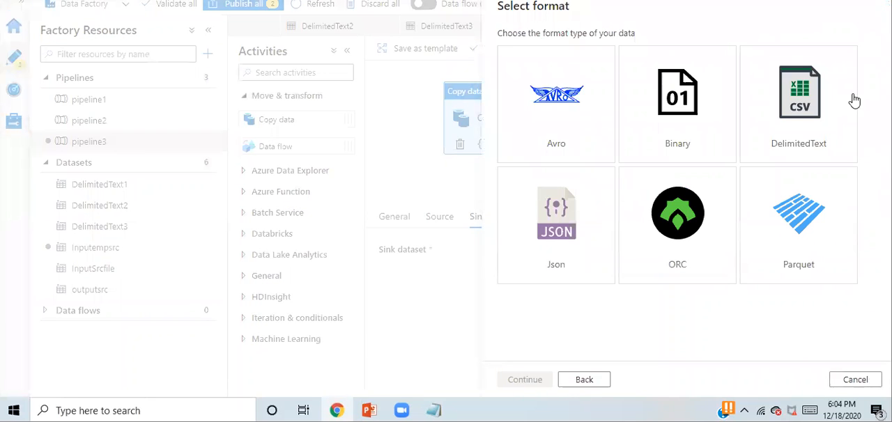
{"action": "double_click", "coordinate": [800, 115]}
{"action": "left_click_drag", "start_coordinate": [564, 47], "coordinate": [478, 40]}
{"action": "type", "text": "outputsrc"}
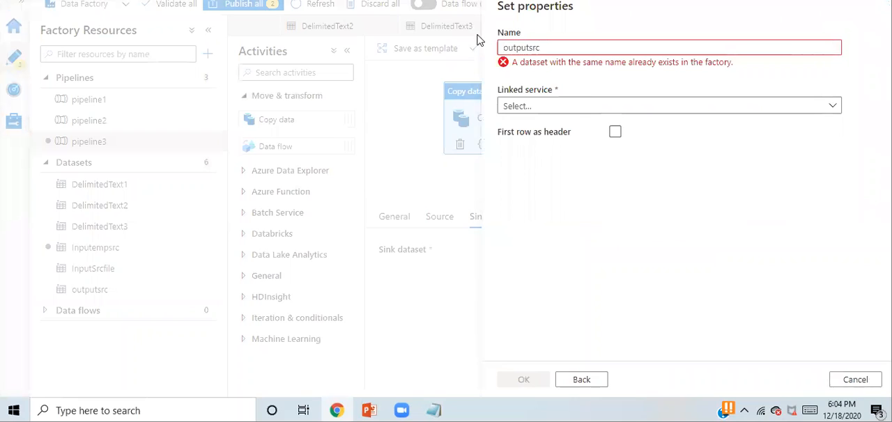
{"action": "type", "text": "dynamic"}
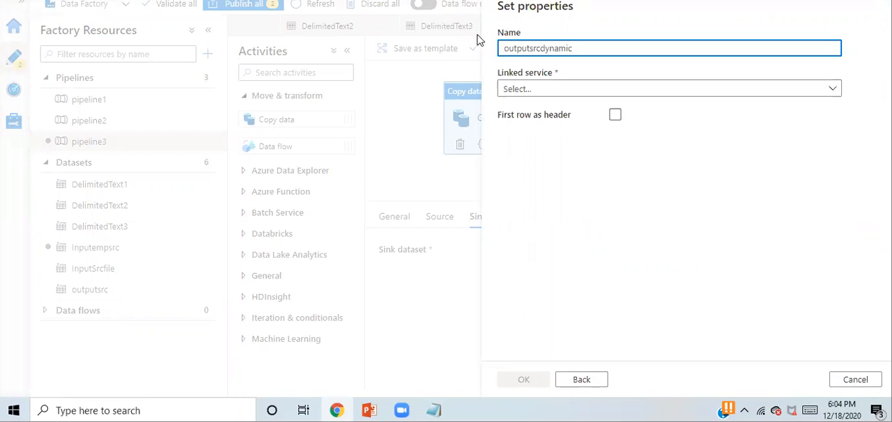
- Create a new Azure Blob Storage linked service for the sink dataset with the Free Trial subscription and storage account firststorageaccount451
{"action": "left_click", "coordinate": [791, 89]}
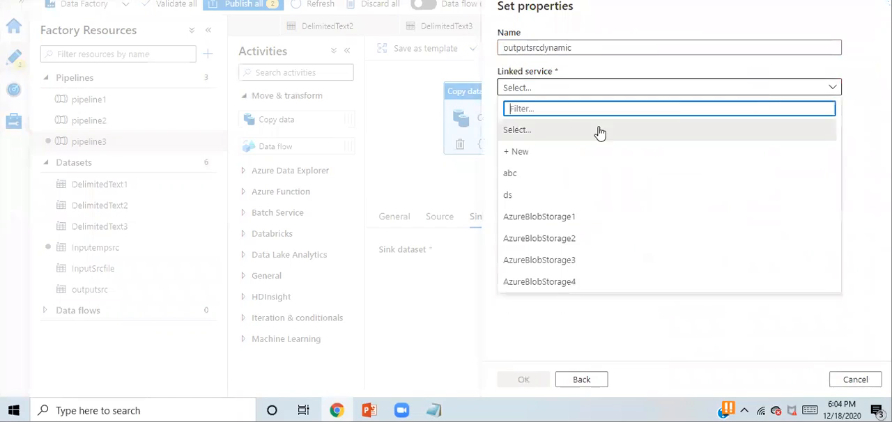
{"action": "left_click", "coordinate": [518, 153]}
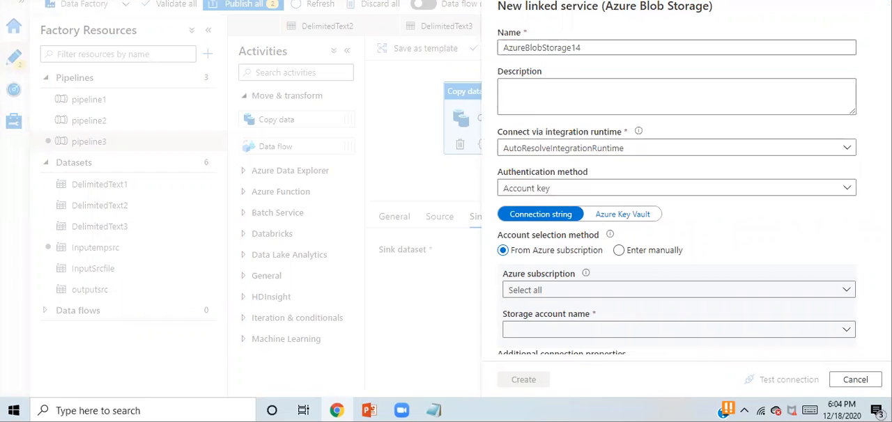
{"action": "scroll", "coordinate": [648, 119], "scroll_direction": "down", "scroll_amount": 3}
{"action": "left_click", "coordinate": [627, 145]}
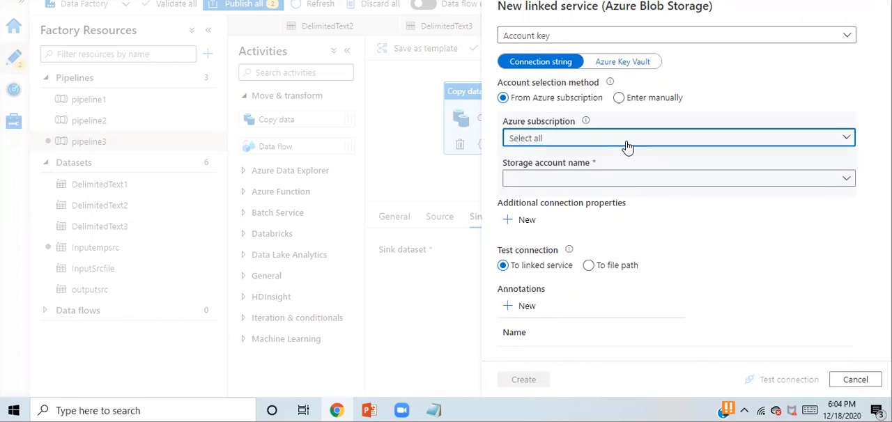
{"action": "left_click", "coordinate": [555, 183]}
{"action": "left_click", "coordinate": [548, 182]}
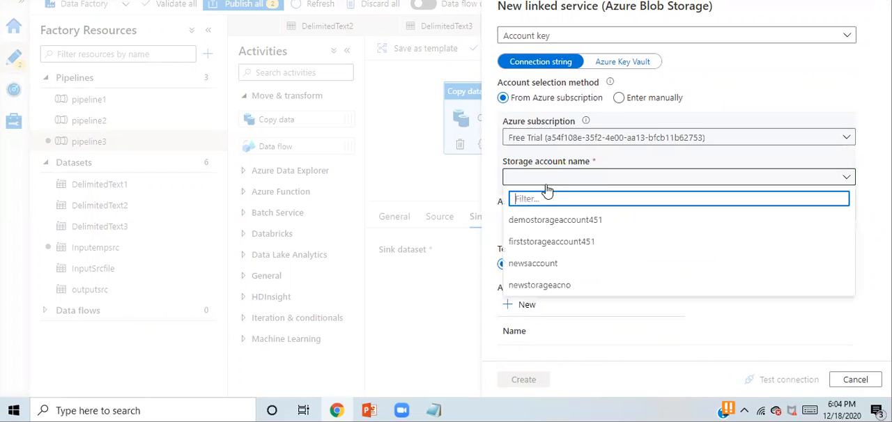
{"action": "left_click", "coordinate": [543, 243]}
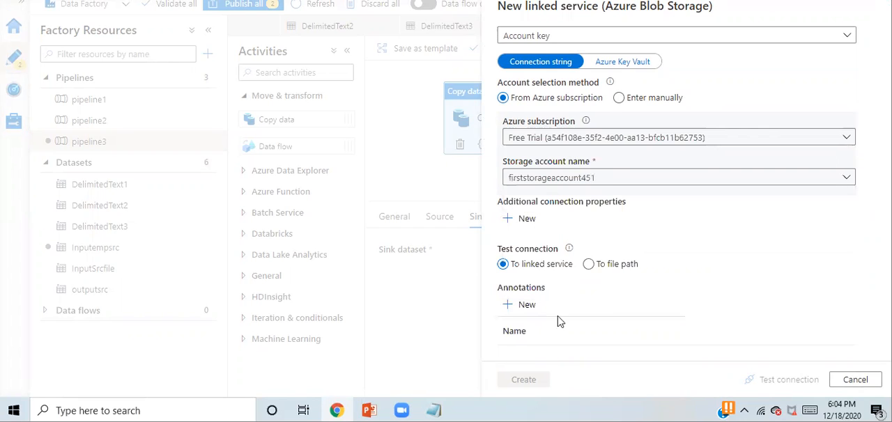
{"action": "left_click", "coordinate": [523, 379]}
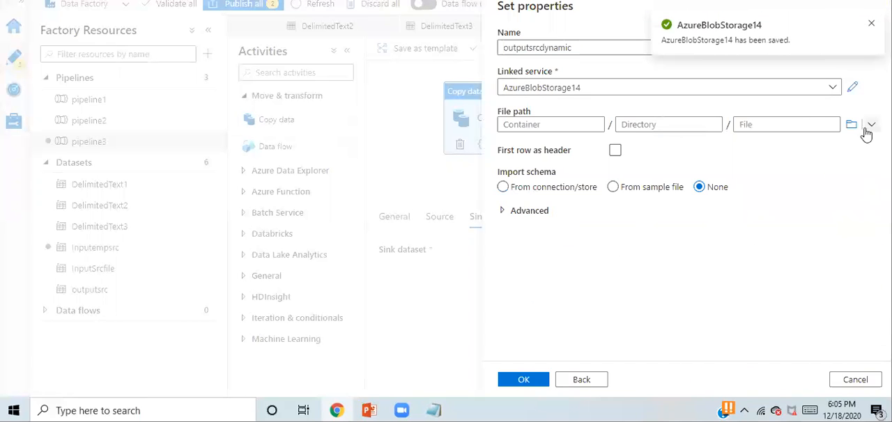
- Set the sink dataset's file path to the output directory in the etl container, import no schema, and save the dataset
{"action": "left_click", "coordinate": [852, 128]}
{"action": "left_click", "coordinate": [561, 84]}
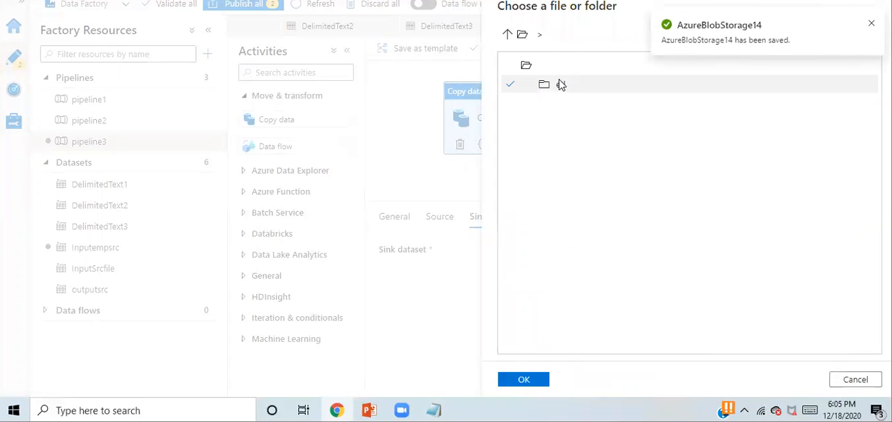
{"action": "left_click", "coordinate": [514, 378]}
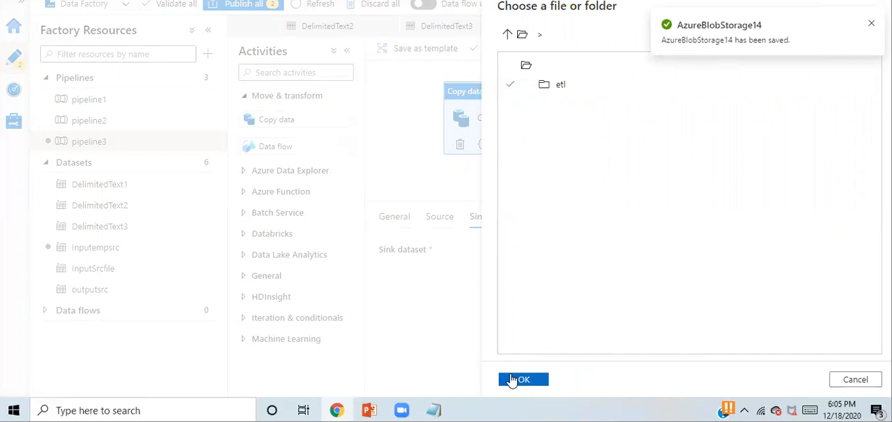
{"action": "left_click", "coordinate": [635, 123]}
{"action": "type", "text": "output"}
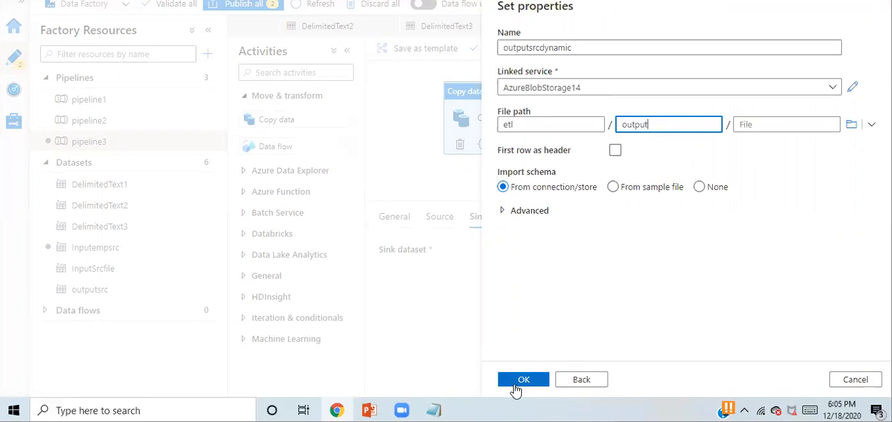
{"action": "left_click", "coordinate": [711, 190]}
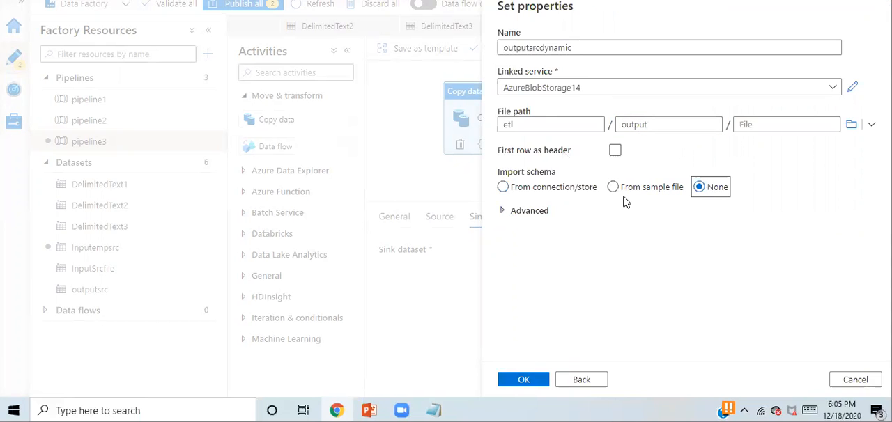
{"action": "left_click", "coordinate": [525, 380]}
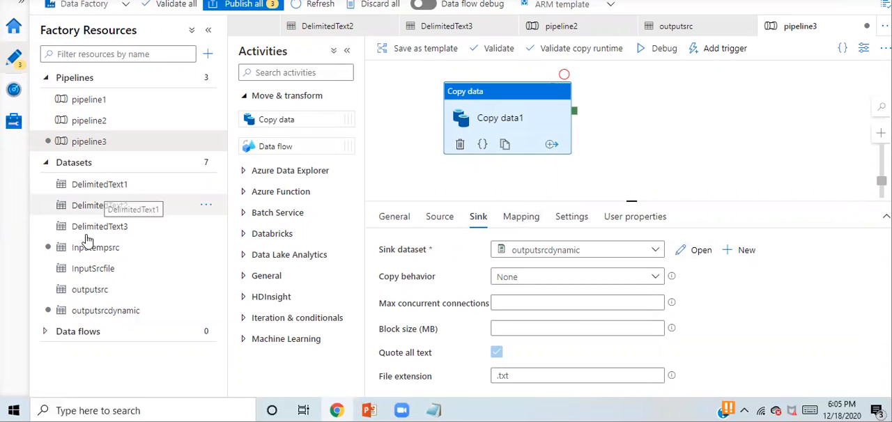
{"action": "left_click", "coordinate": [108, 312]}
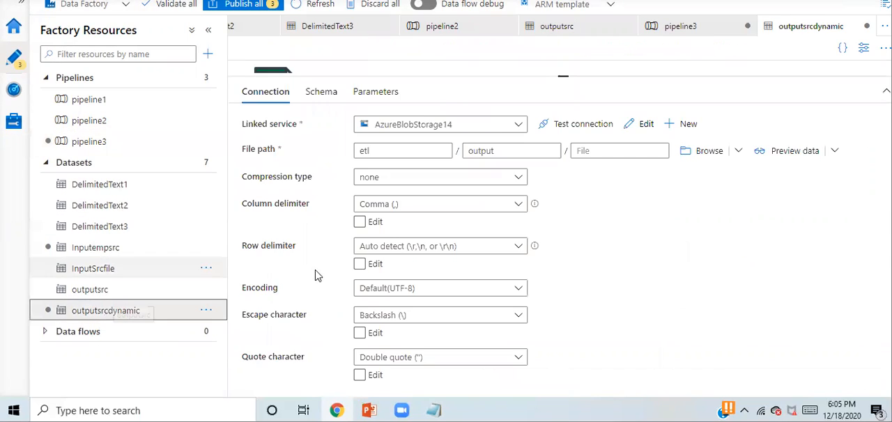
{"action": "left_click", "coordinate": [617, 170]}
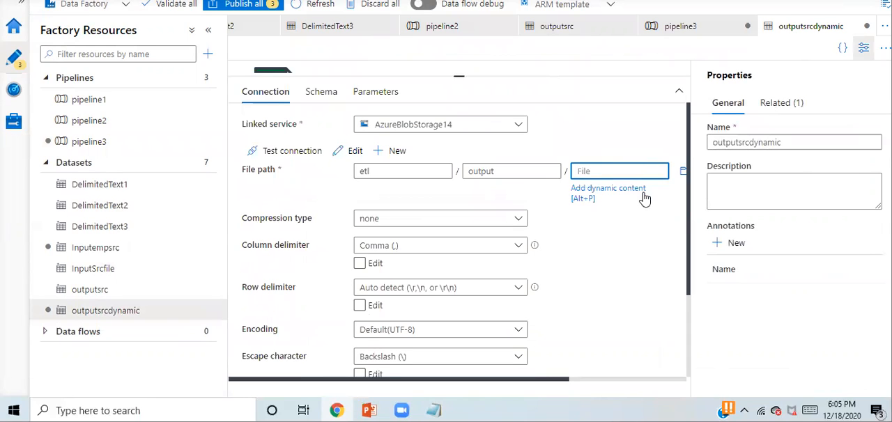
{"action": "left_click", "coordinate": [616, 192]}
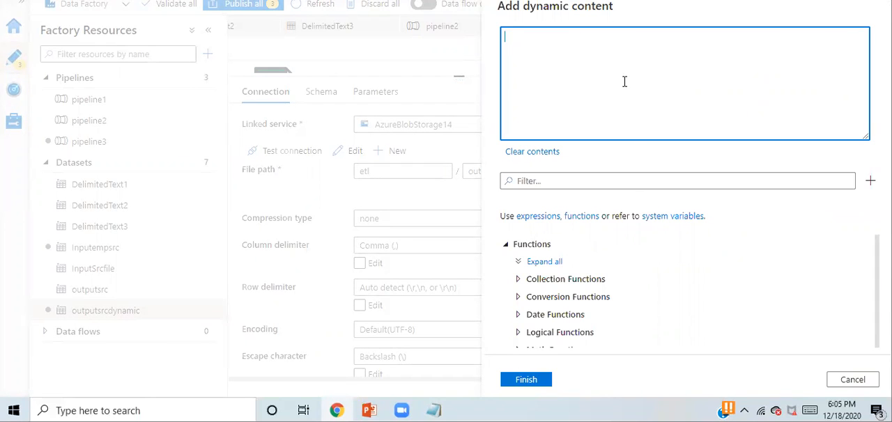
{"action": "type", "text": "@concat("}
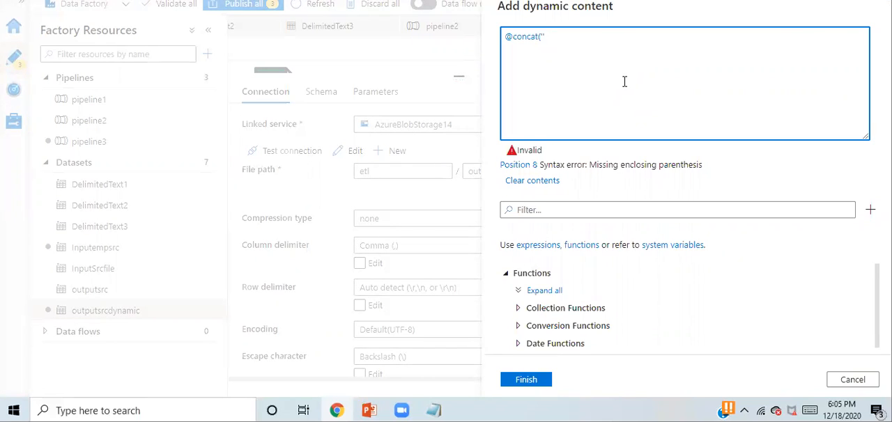
{"action": "type", "text": "'Emp',utcnow(),'.txt')"}
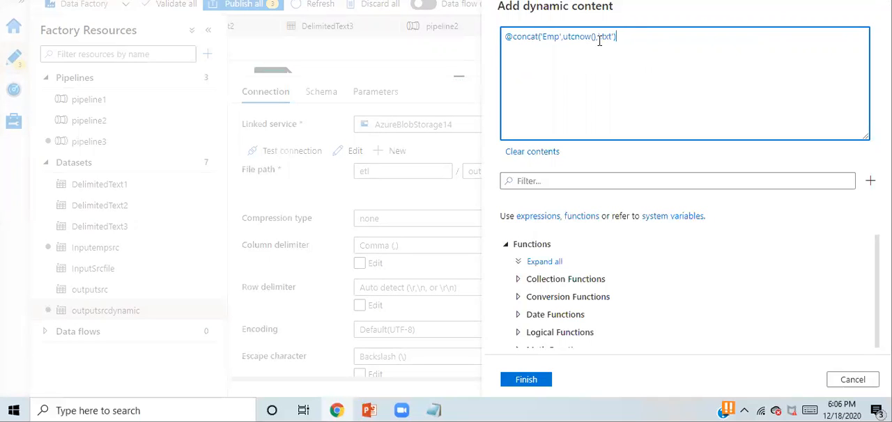
{"action": "left_click_drag", "start_coordinate": [598, 40], "coordinate": [542, 35]}
{"action": "left_click_drag", "start_coordinate": [615, 36], "coordinate": [601, 36]}
{"action": "left_click_drag", "start_coordinate": [540, 37], "coordinate": [505, 36]}
{"action": "left_click_drag", "start_coordinate": [630, 39], "coordinate": [503, 36]}
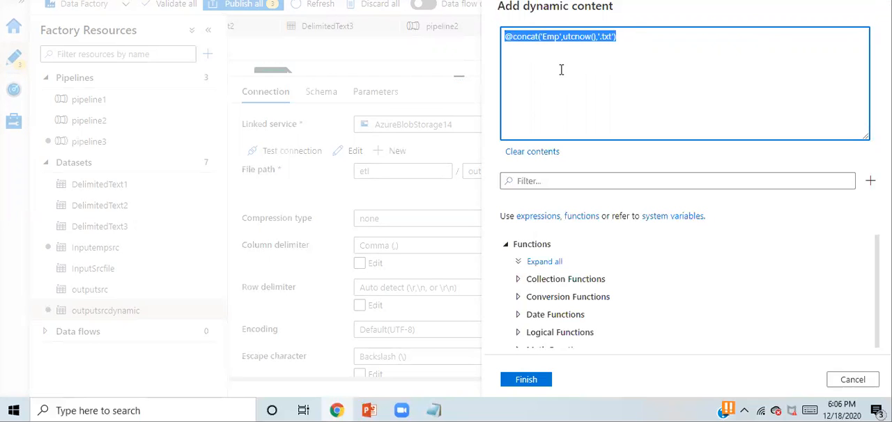
{"action": "left_click", "coordinate": [561, 69]}
{"action": "left_click", "coordinate": [533, 383]}
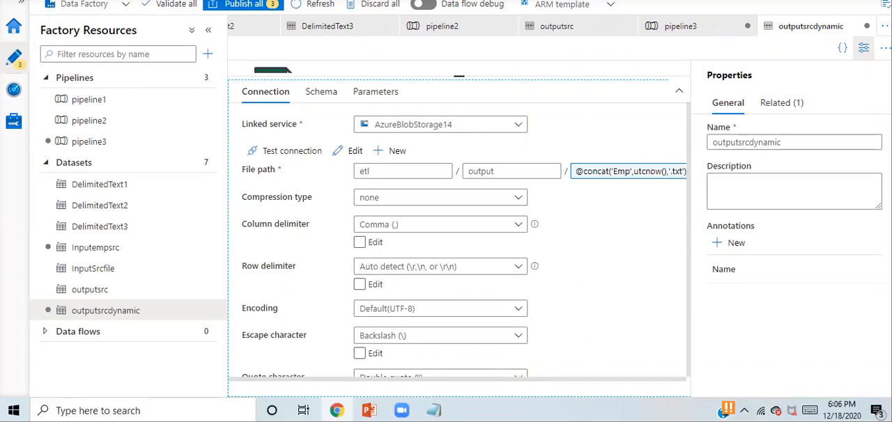
{"action": "left_click", "coordinate": [258, 2]}
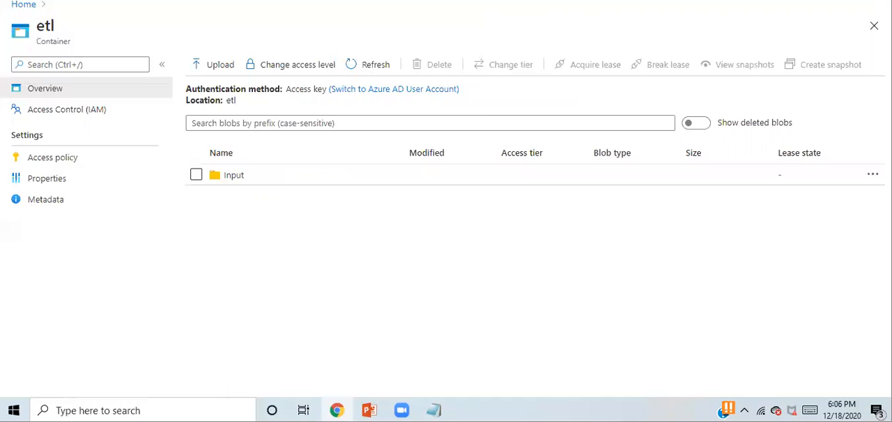
{"action": "left_click", "coordinate": [390, 2]}
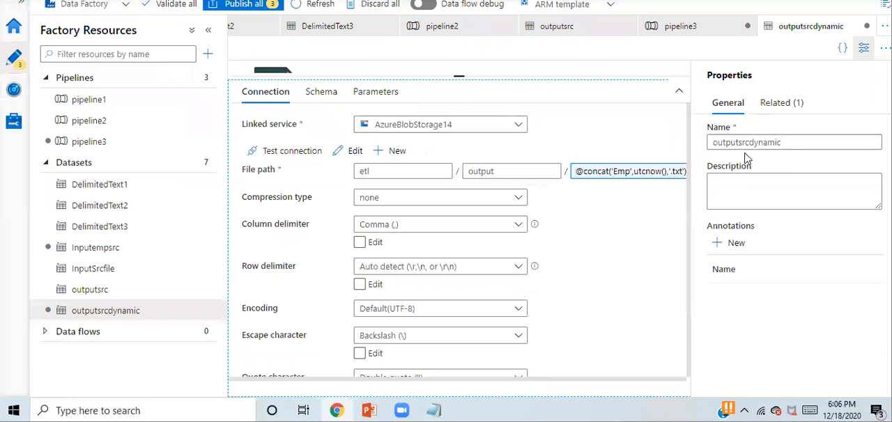
{"action": "left_click", "coordinate": [865, 53]}
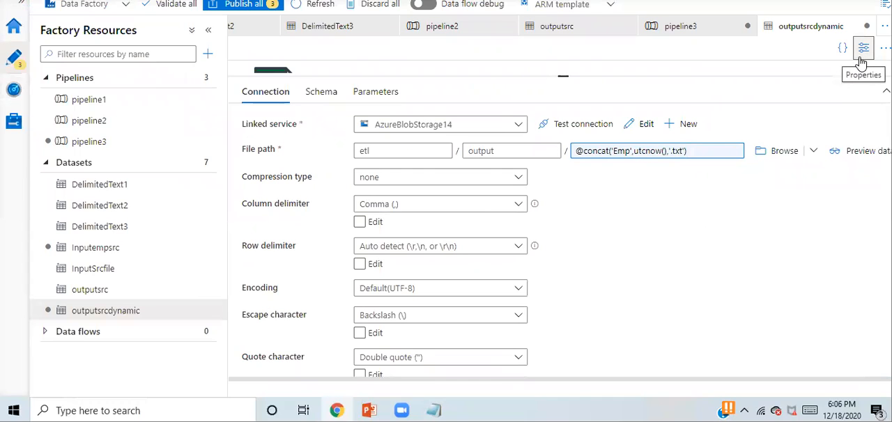
{"action": "left_click", "coordinate": [862, 59]}
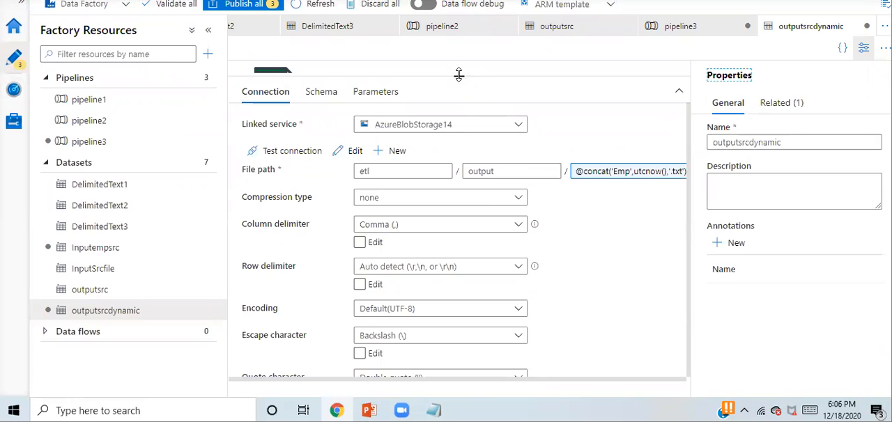
{"action": "left_click_drag", "start_coordinate": [458, 77], "coordinate": [459, 238]}
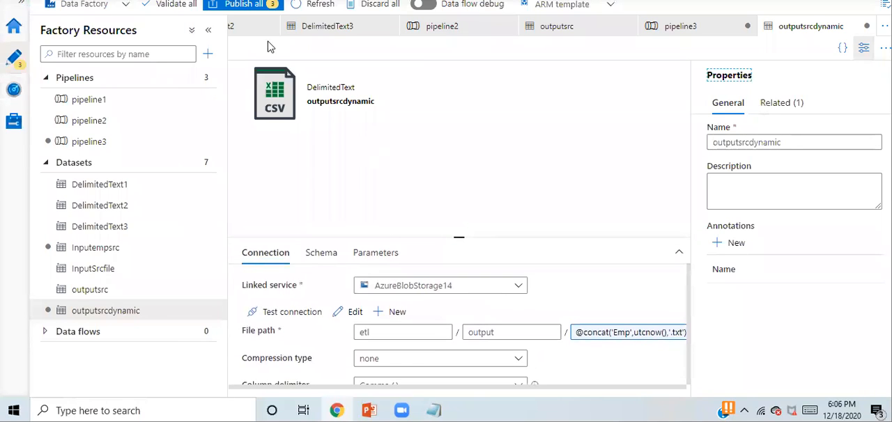
- Publish all pending changes and trigger an immediate run of pipeline3
{"action": "left_click", "coordinate": [253, 5]}
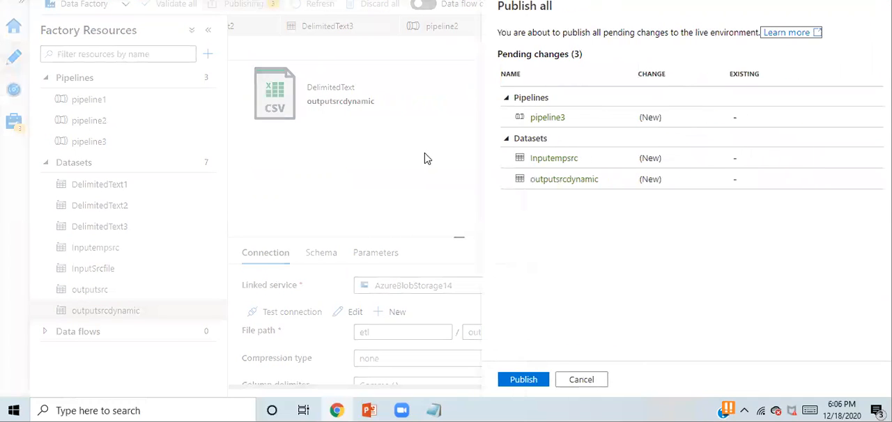
{"action": "left_click", "coordinate": [521, 385]}
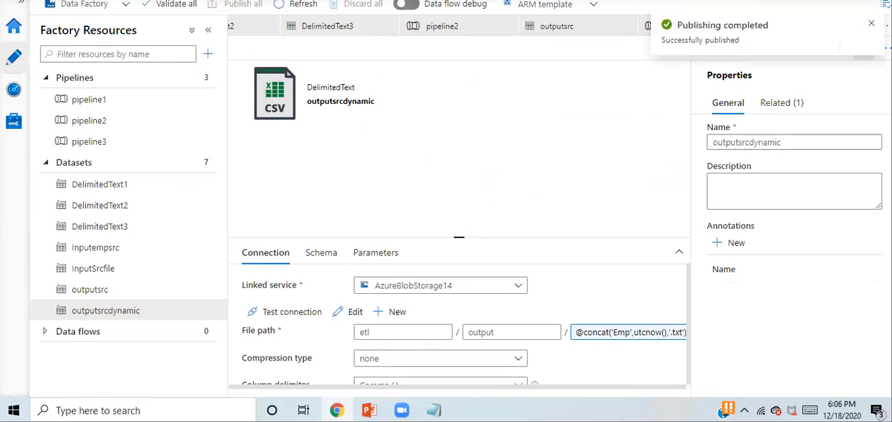
{"action": "left_click", "coordinate": [104, 139]}
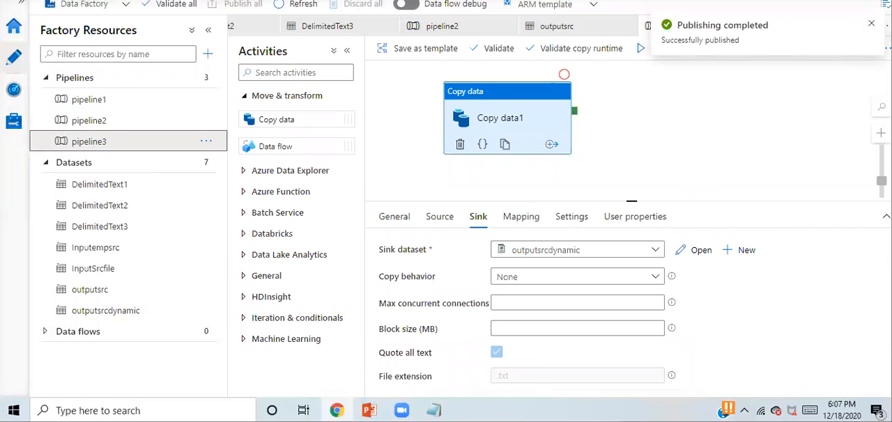
{"action": "left_click", "coordinate": [728, 55]}
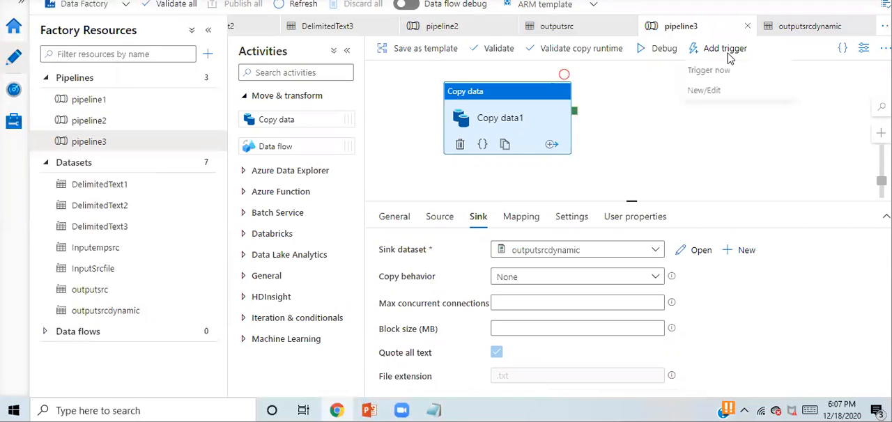
{"action": "left_click", "coordinate": [705, 71]}
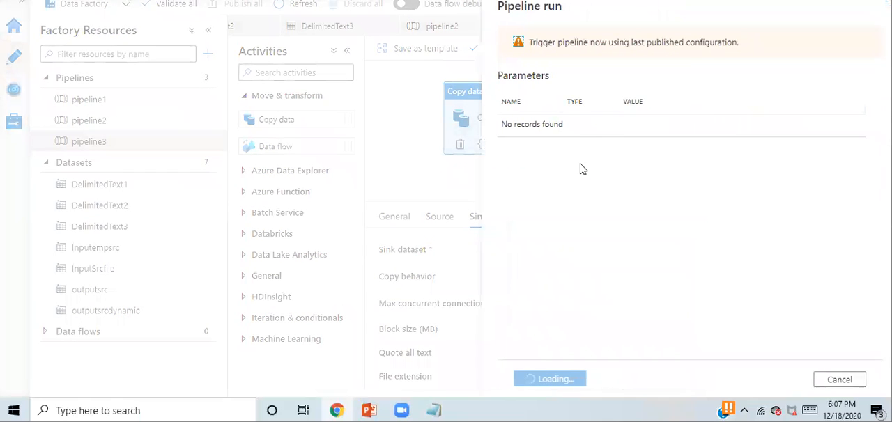
{"action": "left_click", "coordinate": [543, 379]}
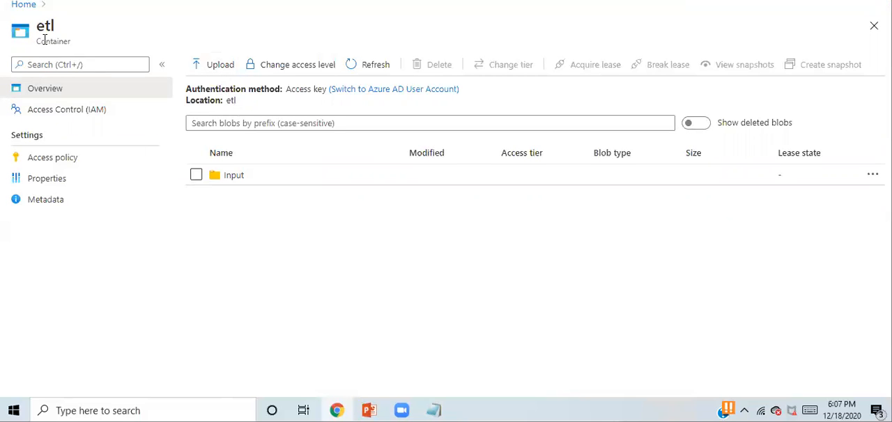
- Inspect the output folder of the etl container in storage account firststorageaccount451 for the copied file
{"action": "left_click", "coordinate": [25, 5]}
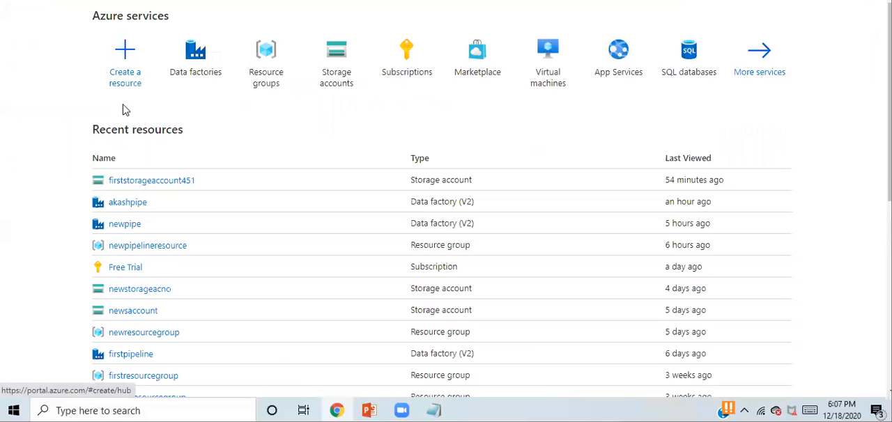
{"action": "left_click", "coordinate": [165, 182]}
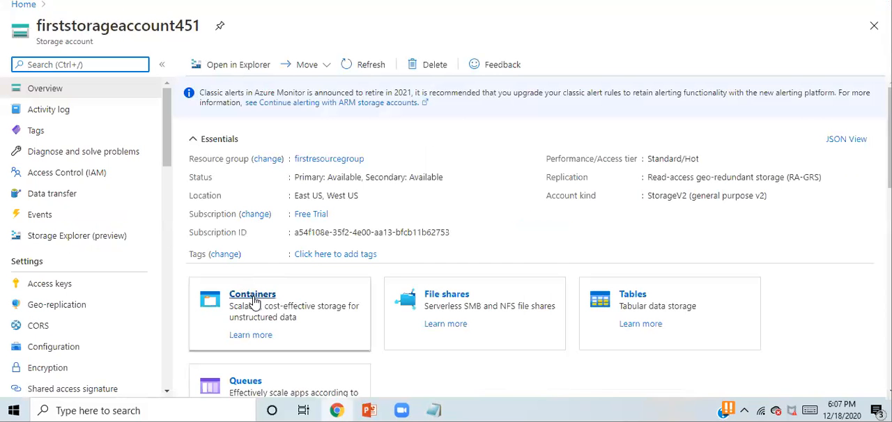
{"action": "left_click", "coordinate": [253, 300]}
{"action": "left_click", "coordinate": [219, 148]}
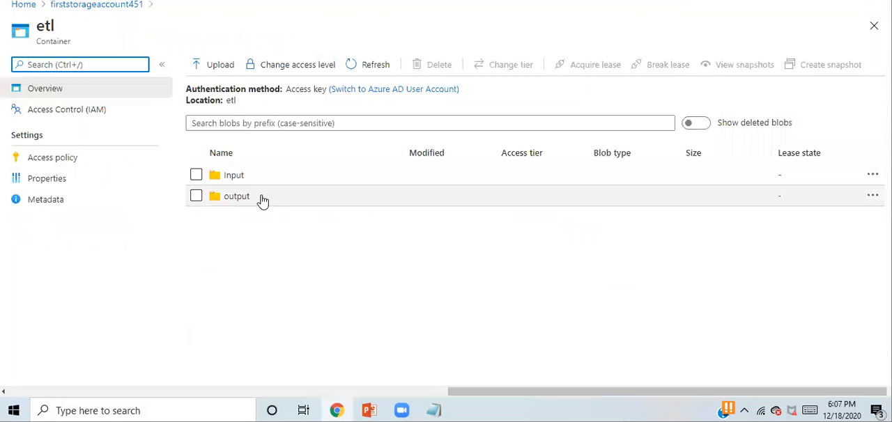
{"action": "left_click", "coordinate": [243, 197]}
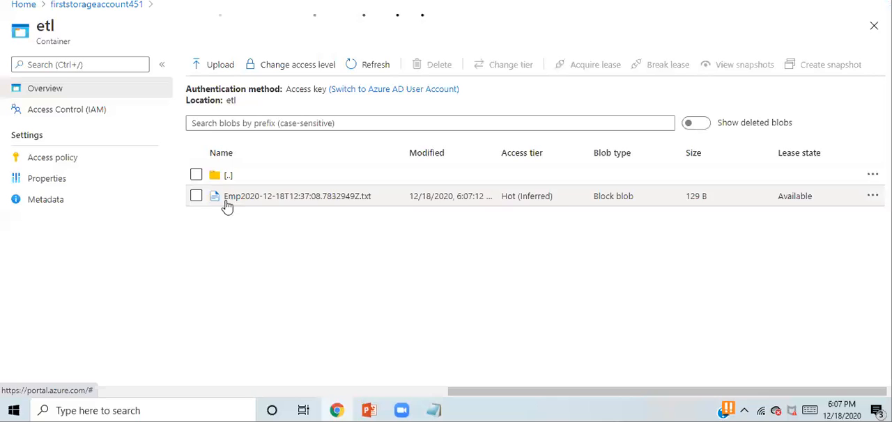